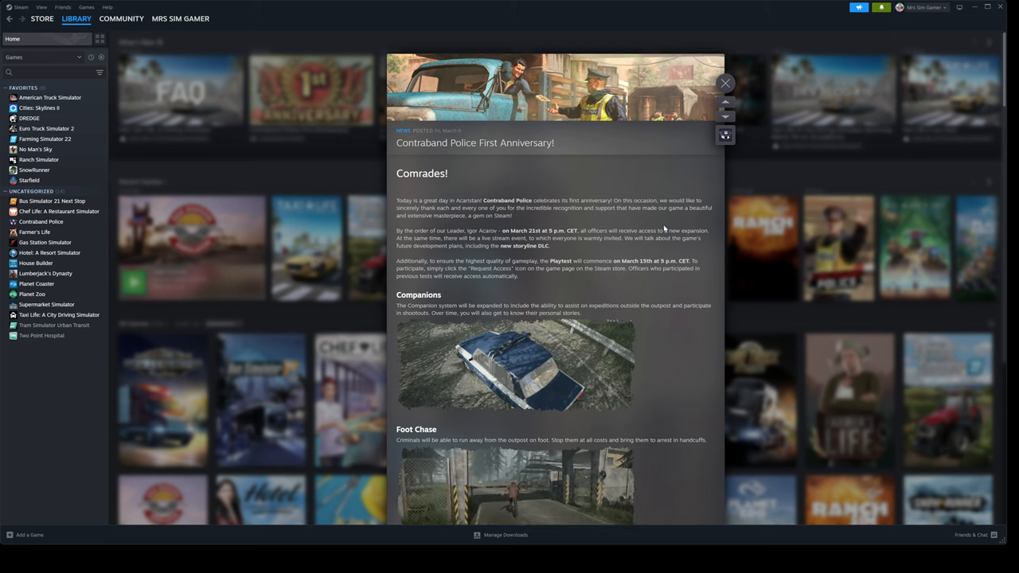
mouse_move(605, 231)
mouse_down()
mouse_move(711, 231)
mouse_move(530, 241)
mouse_up()
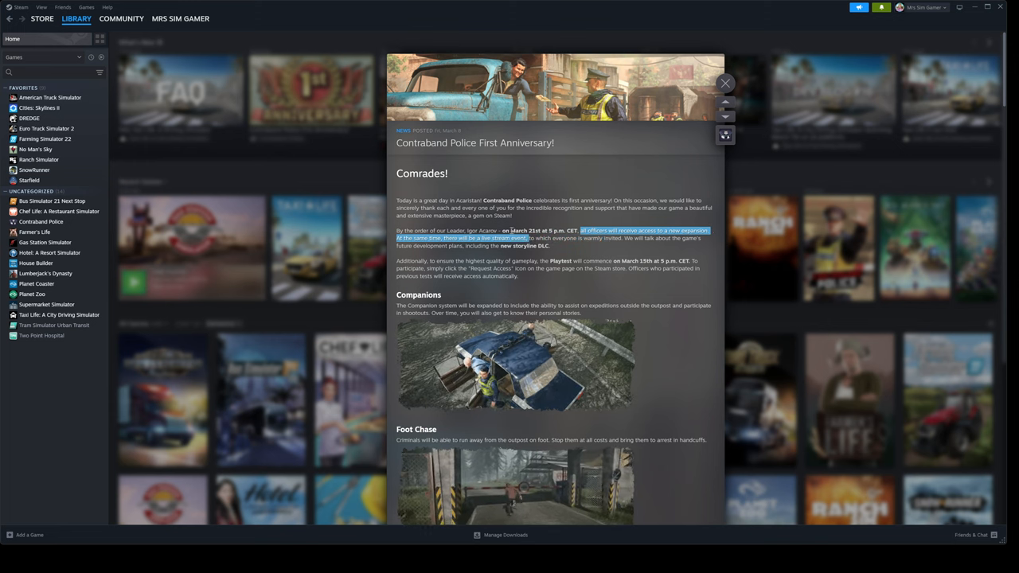
drag(510, 231, 551, 231)
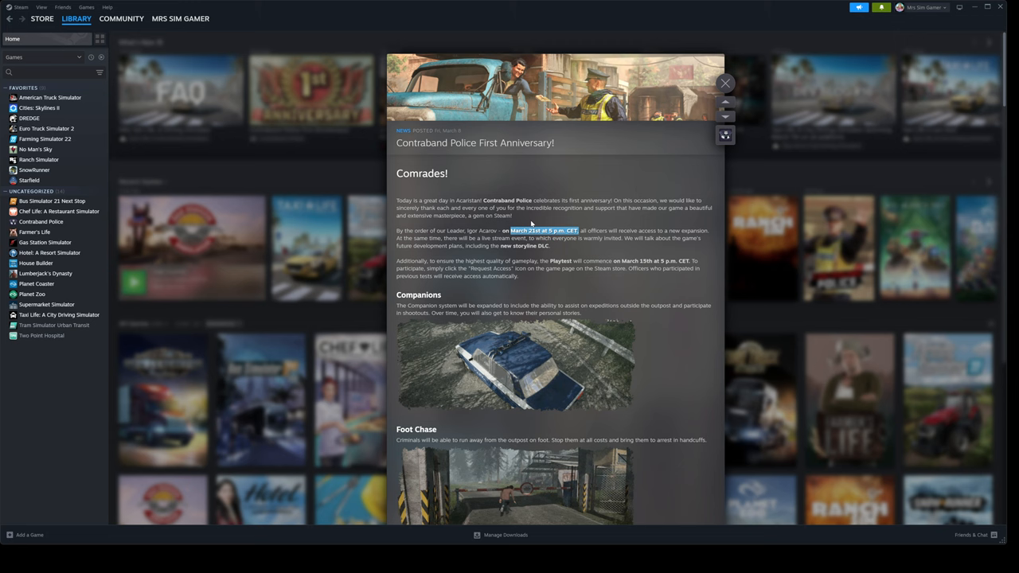
click(608, 238)
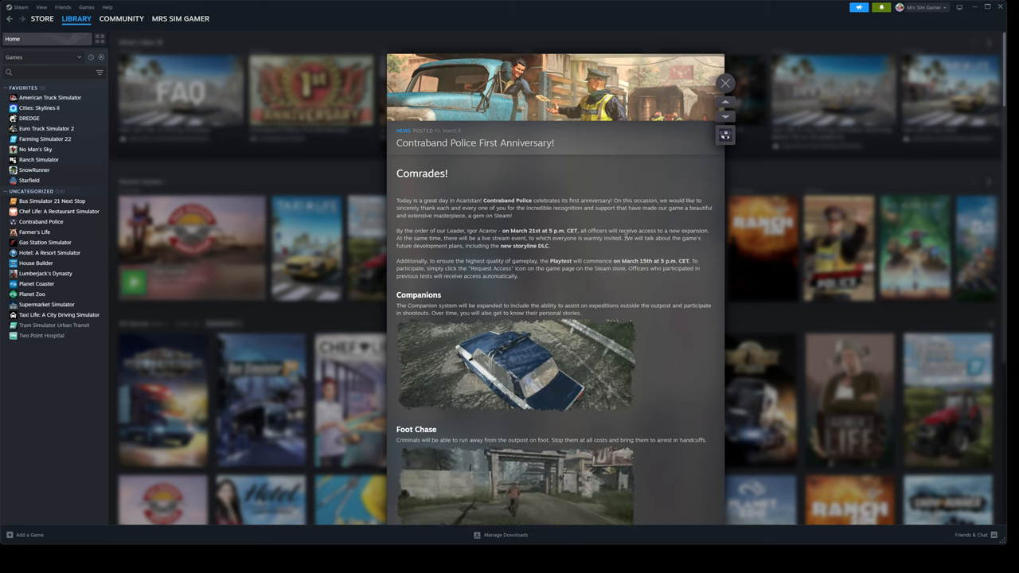
drag(625, 238, 631, 241)
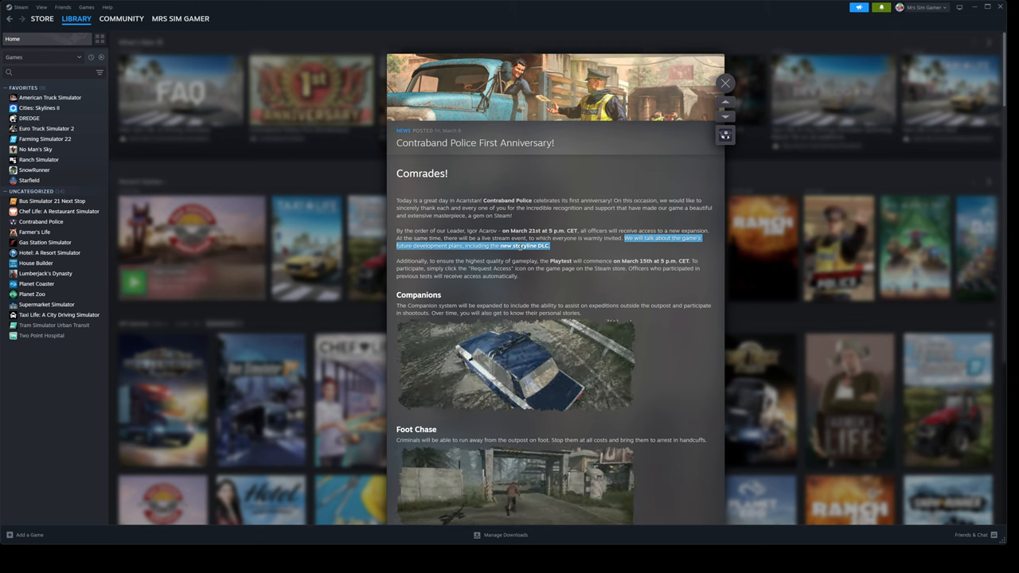
click(398, 261)
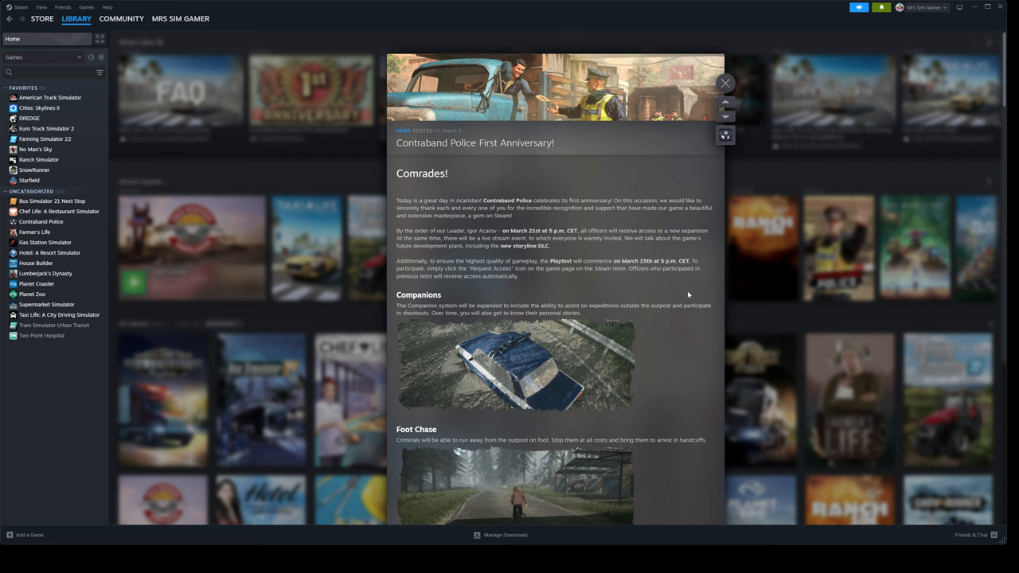
scroll(688, 295, down, 1)
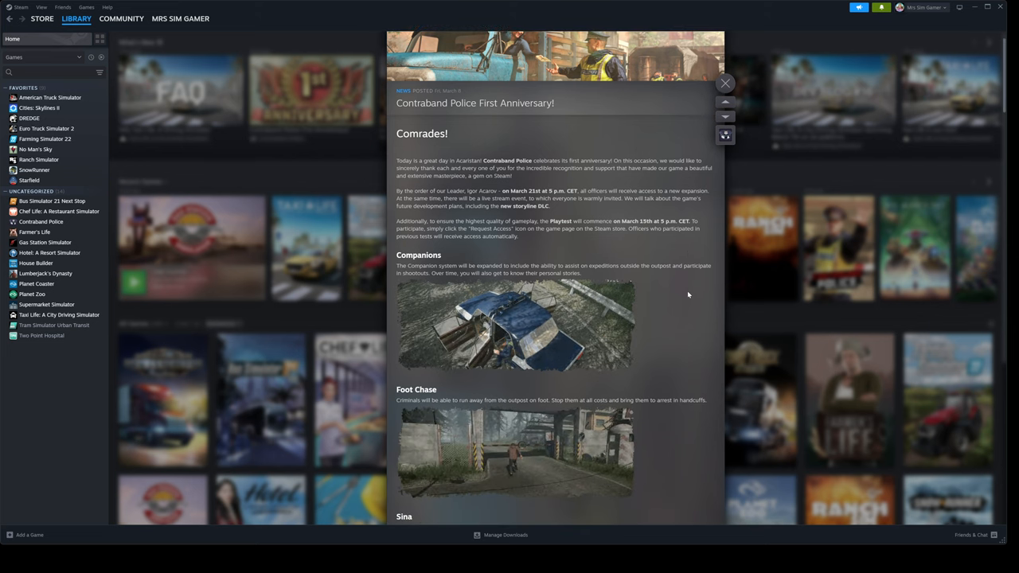
scroll(688, 294, down, 1)
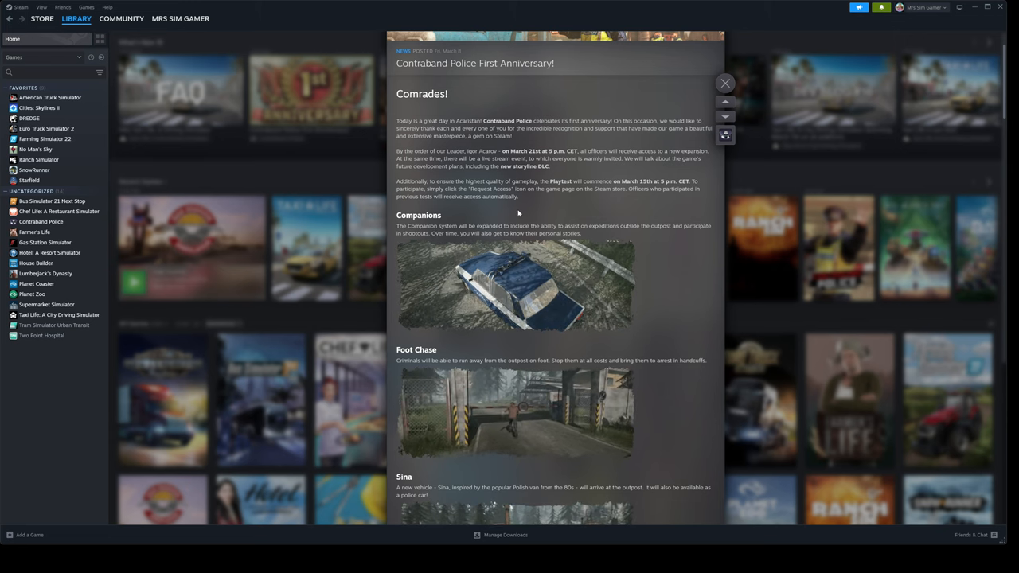
scroll(517, 208, down, 3)
scroll(517, 212, down, 1)
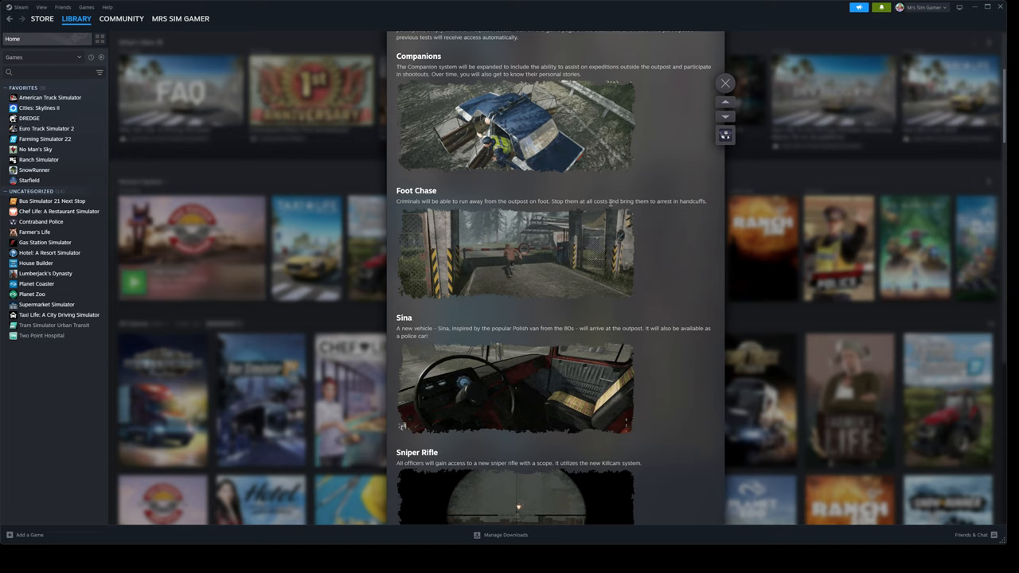
Highlight and clear the Foot Chase description and the Sina heading while reading toward the post's end
triple_click(682, 202)
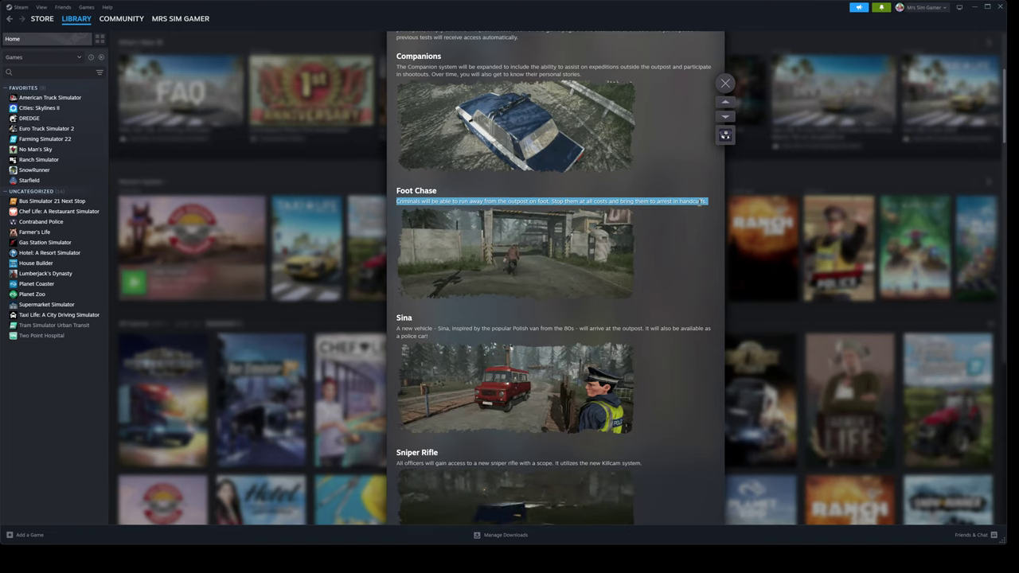
click(682, 249)
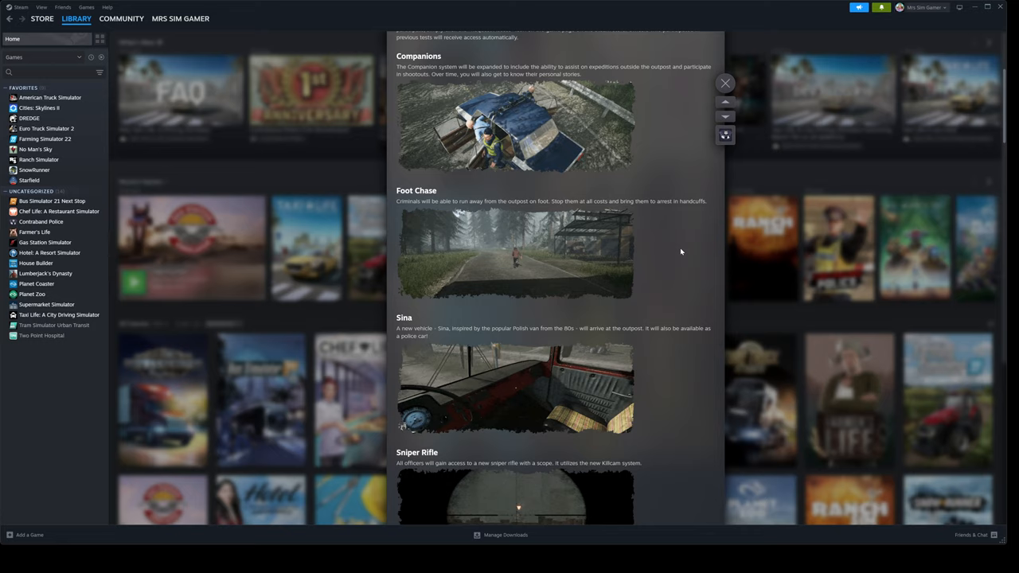
scroll(682, 247, up, 1)
scroll(677, 250, down, 3)
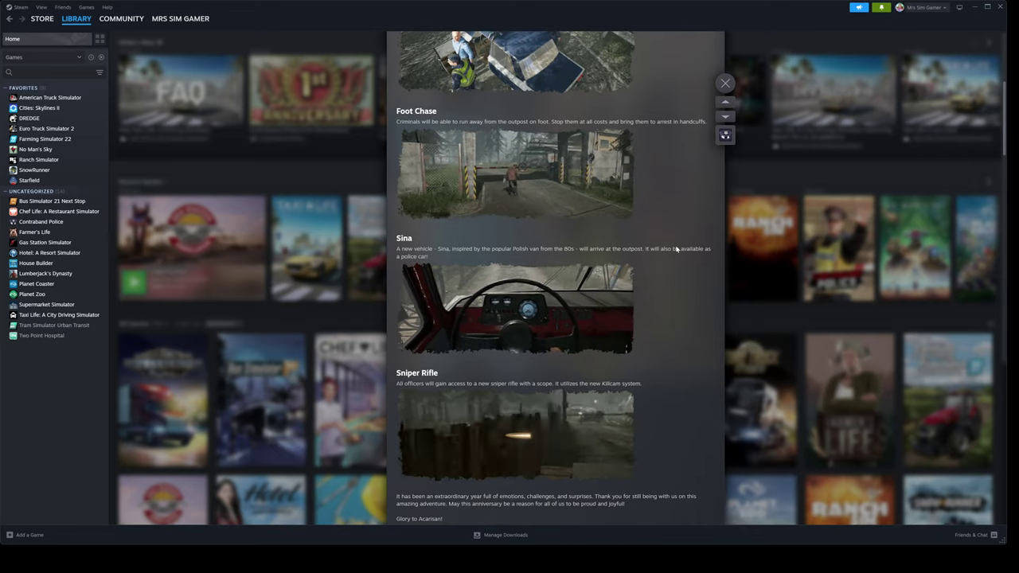
double_click(403, 238)
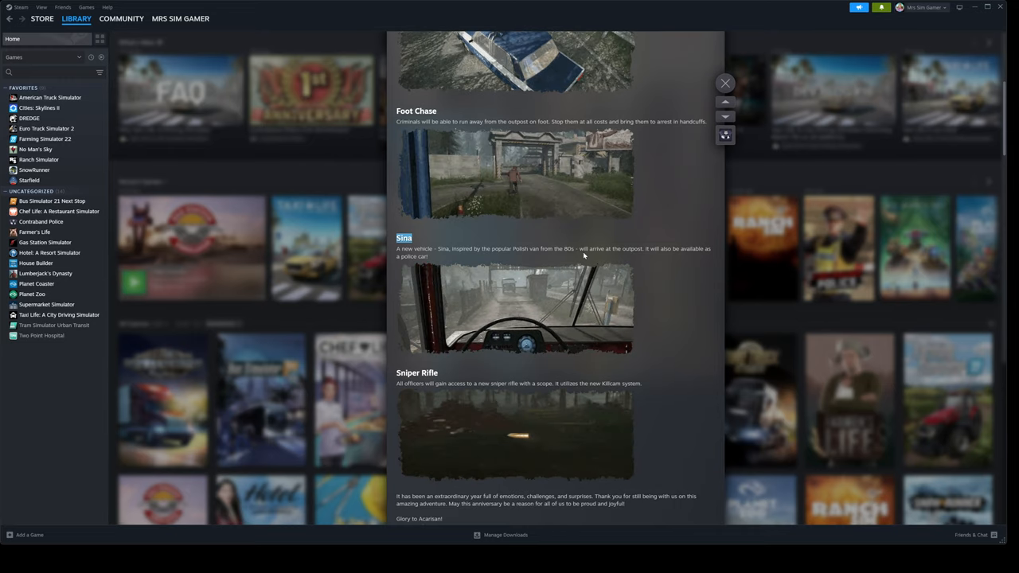
scroll(665, 258, down, 1)
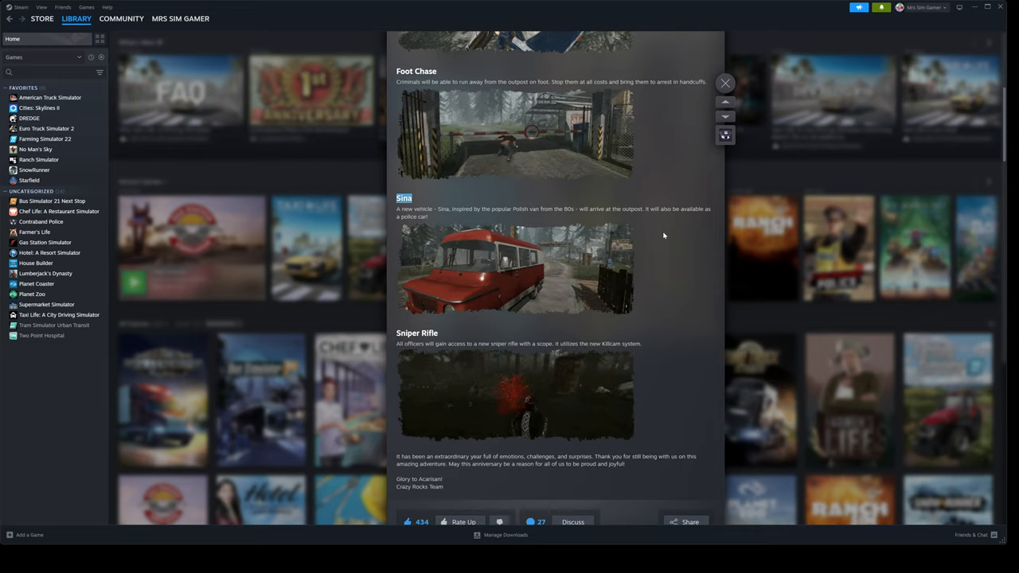
click(666, 231)
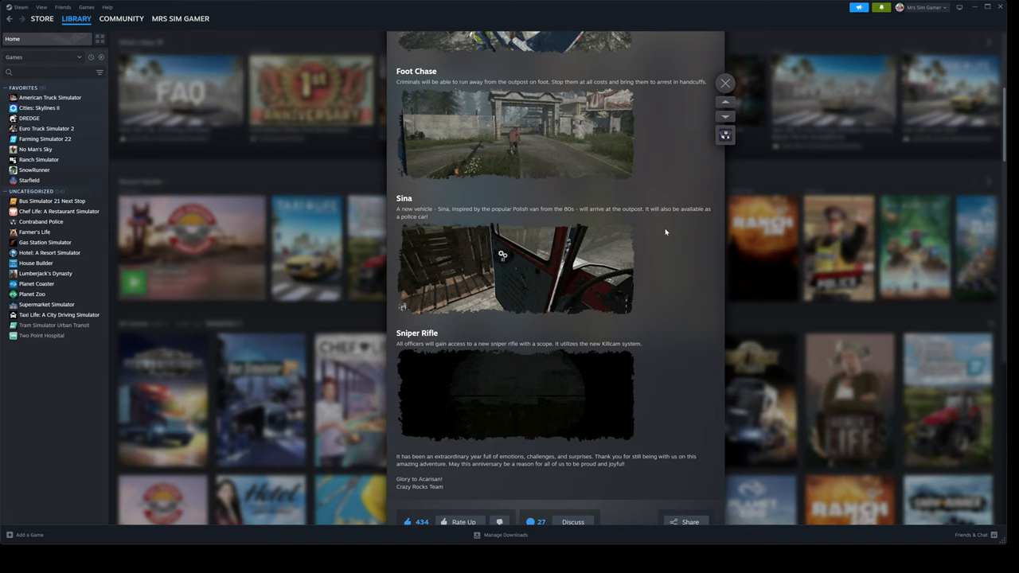
scroll(665, 231, down, 2)
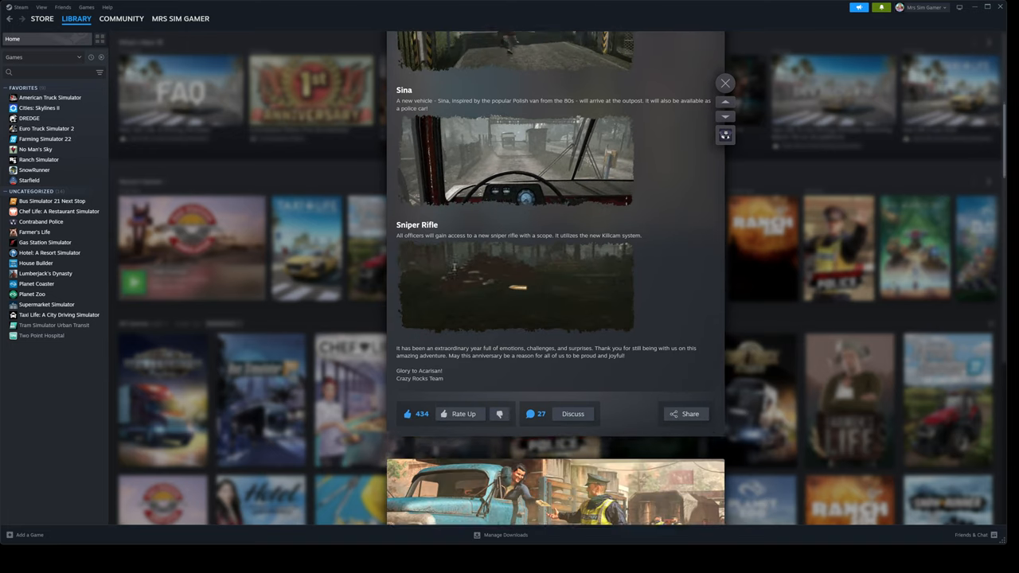
scroll(589, 255, down, 2)
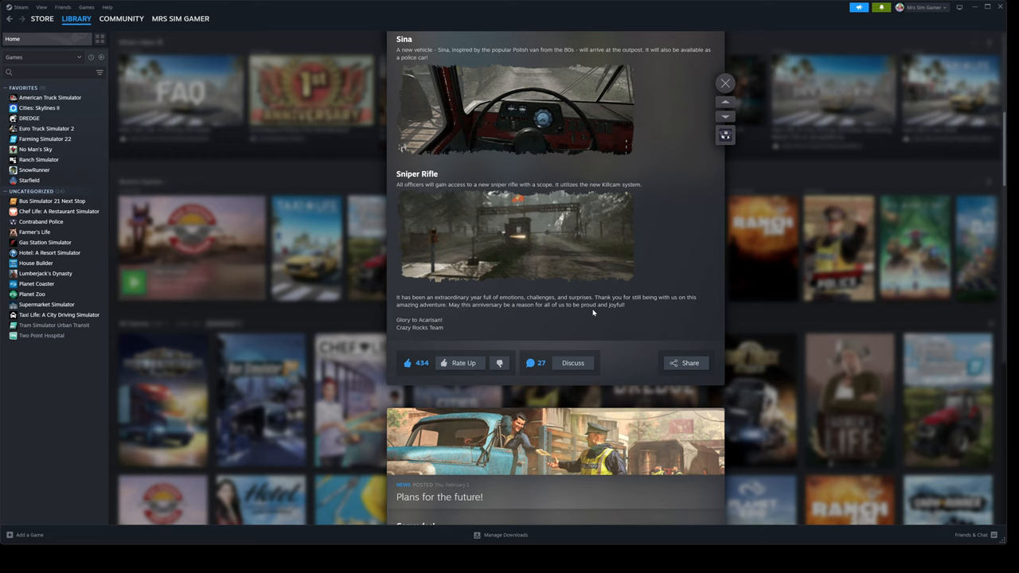
scroll(593, 313, down, 1)
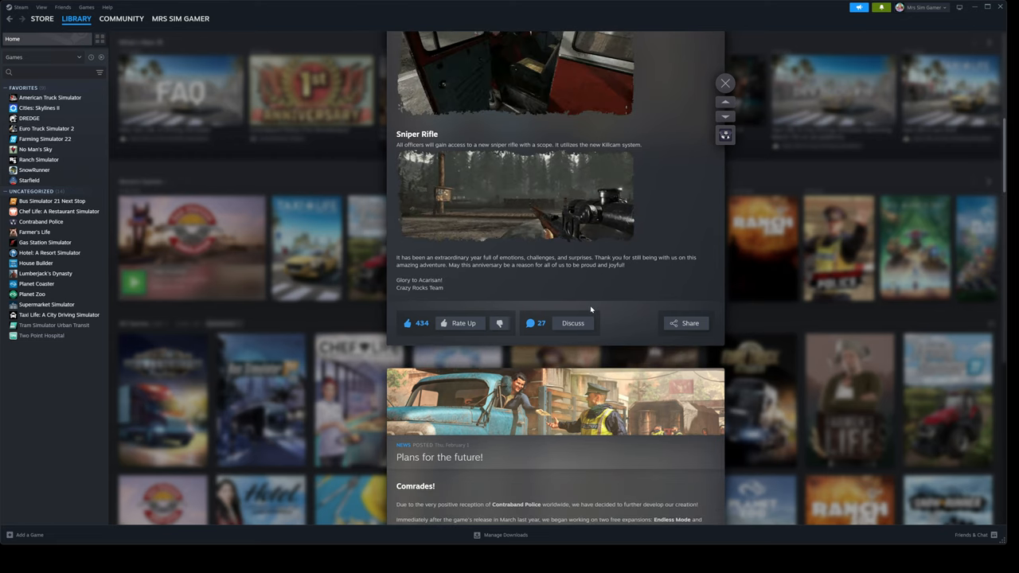
scroll(593, 312, up, 10)
scroll(580, 306, up, 1)
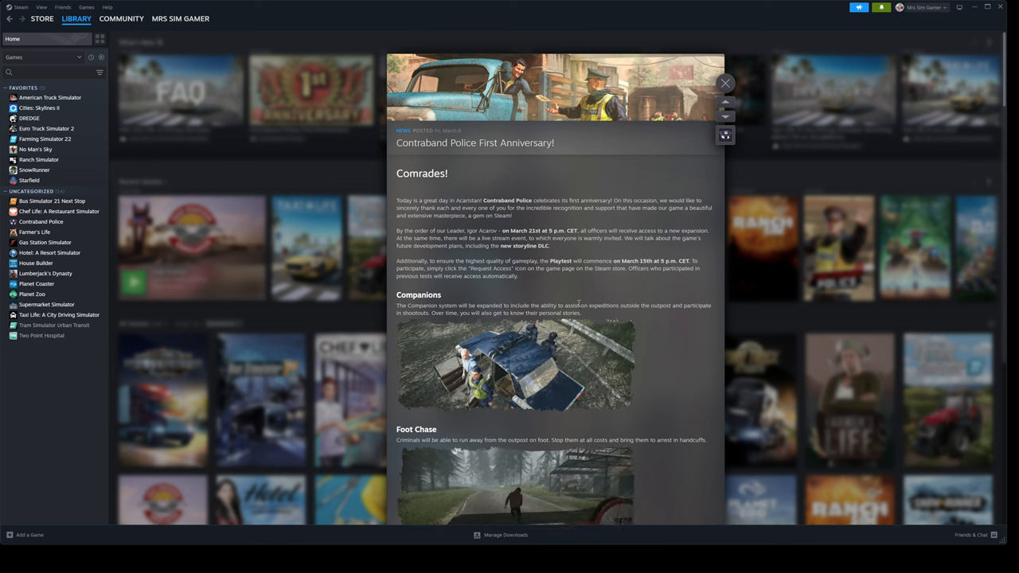
scroll(579, 304, down, 5)
scroll(579, 305, down, 5)
scroll(579, 304, down, 2)
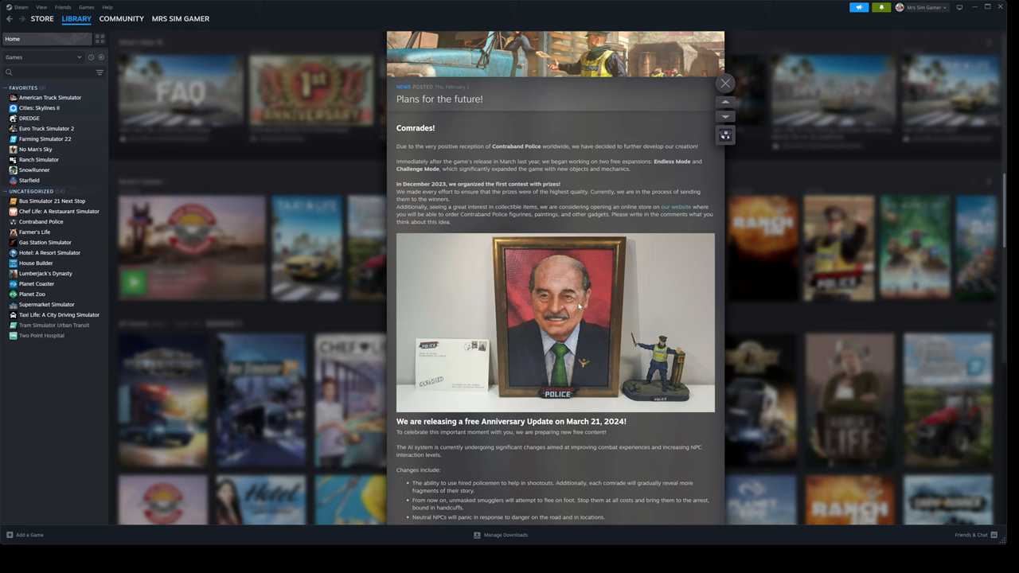
scroll(579, 304, up, 1)
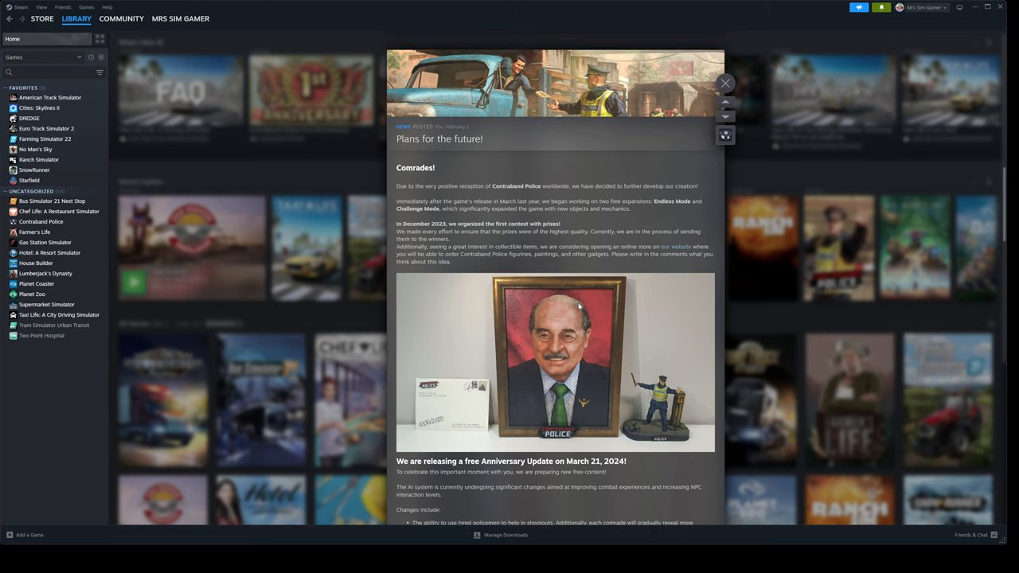
scroll(579, 304, up, 5)
scroll(579, 304, up, 5)
scroll(578, 304, up, 4)
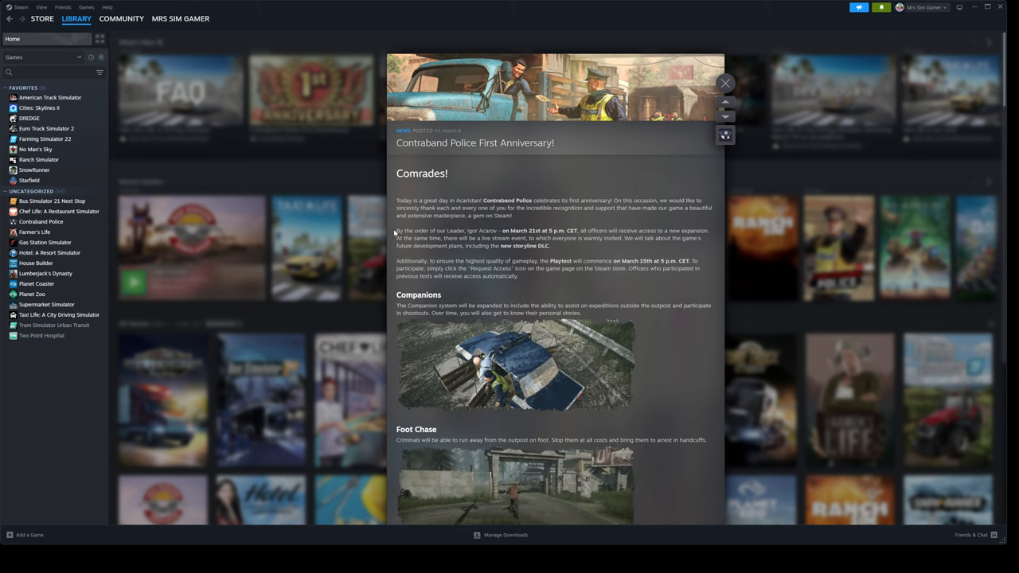
drag(398, 230, 713, 231)
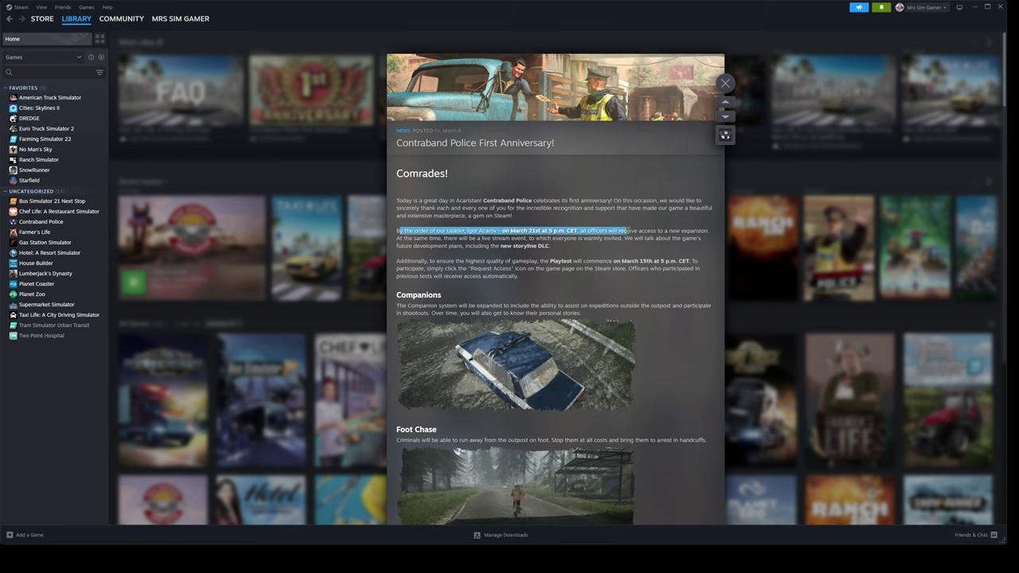
click(708, 242)
drag(708, 230, 397, 230)
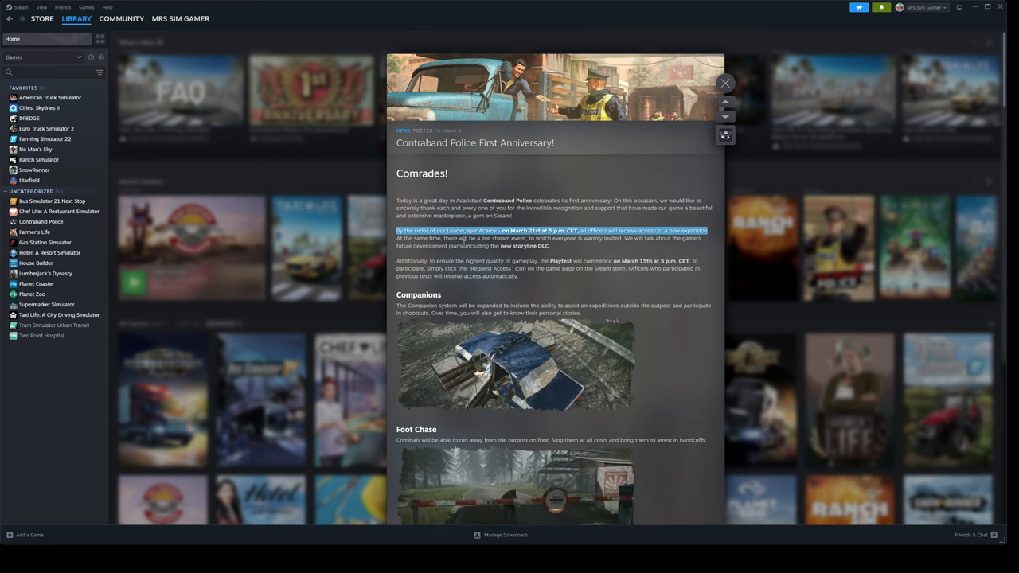
drag(464, 245, 566, 246)
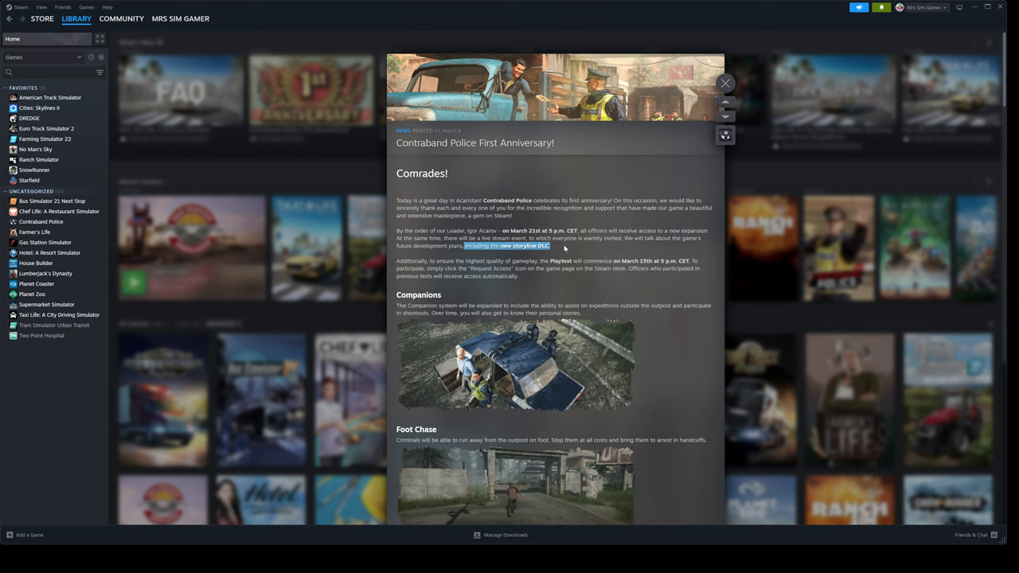
click(559, 254)
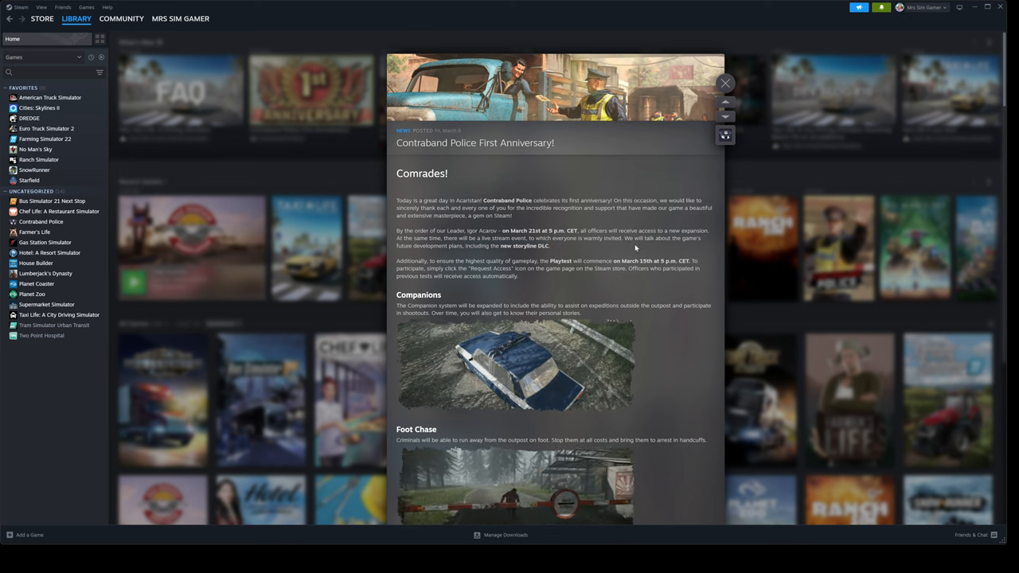